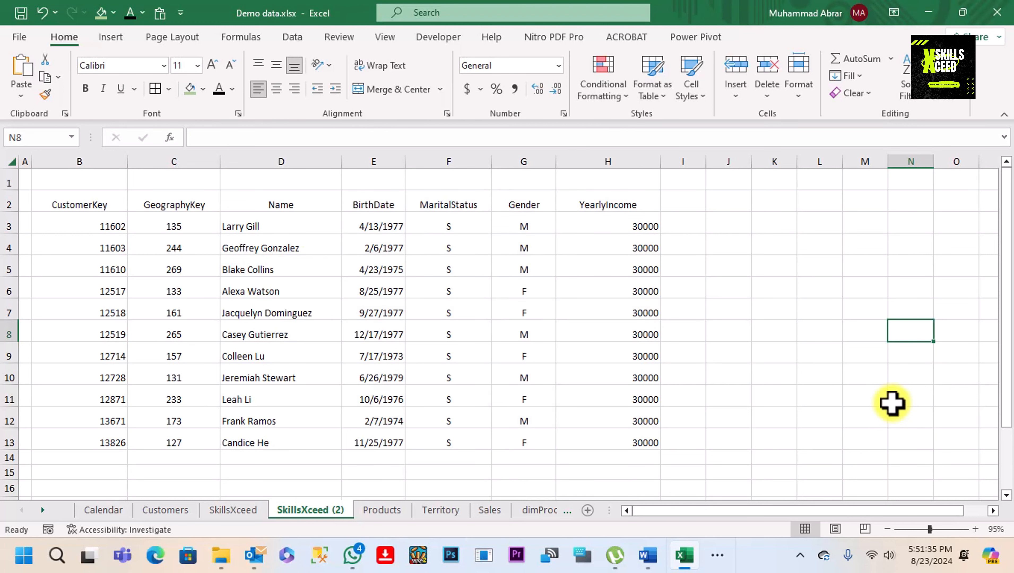
Change the font of the whole customer table, B2:H13, to Arial
left_click(81, 202)
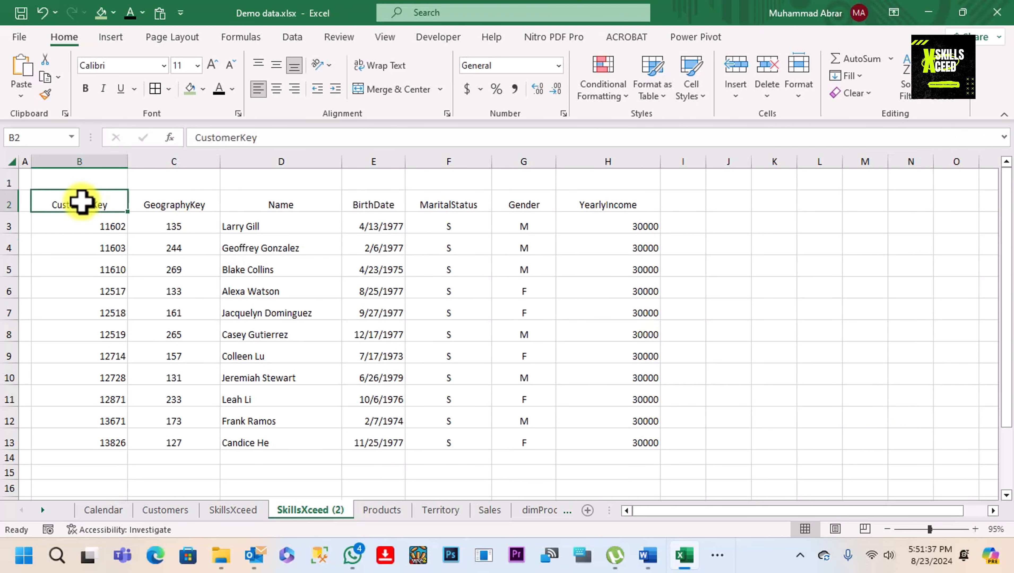
key("ctrl+a")
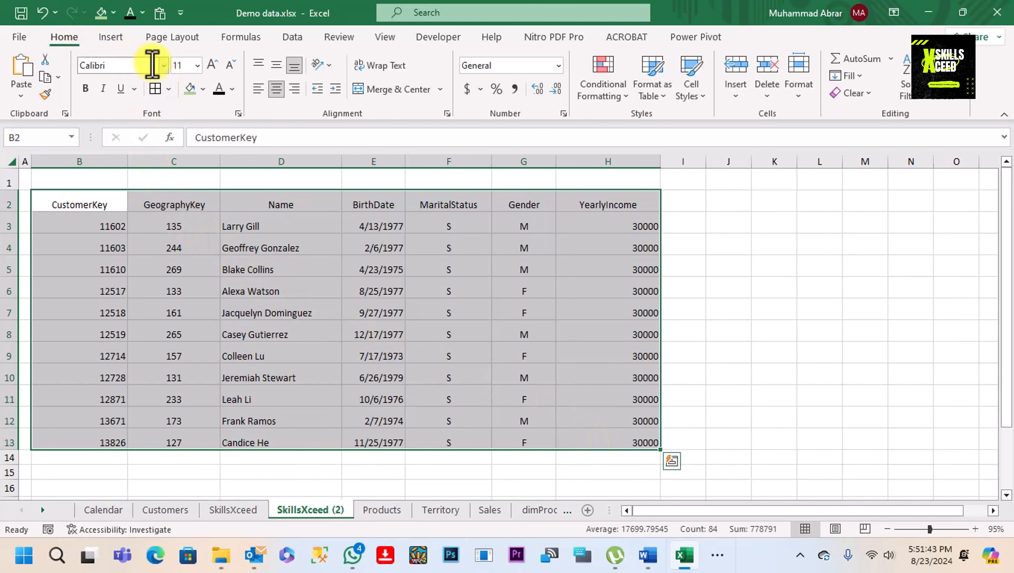
left_click(164, 65)
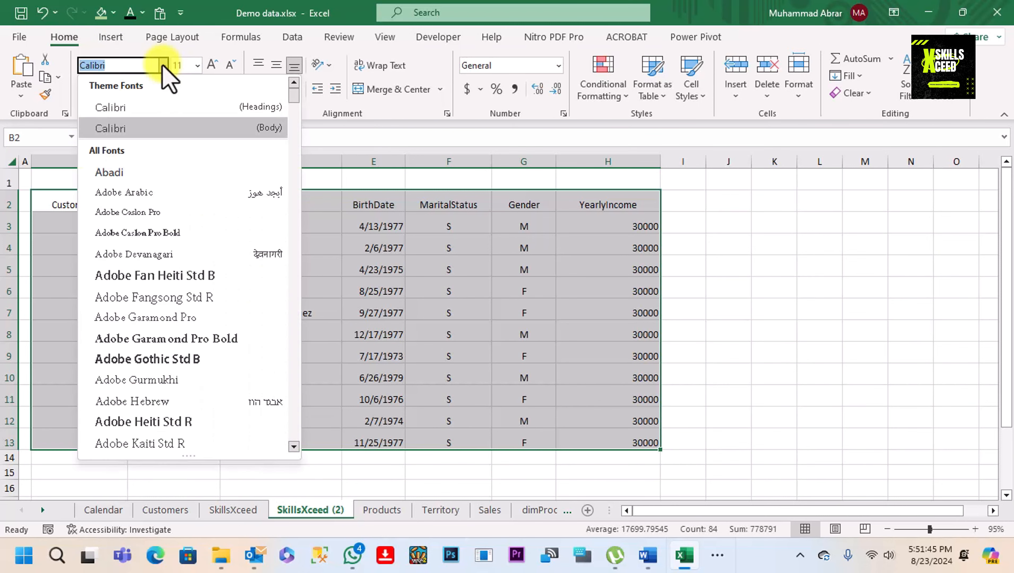
scroll(164, 193, "down", 6)
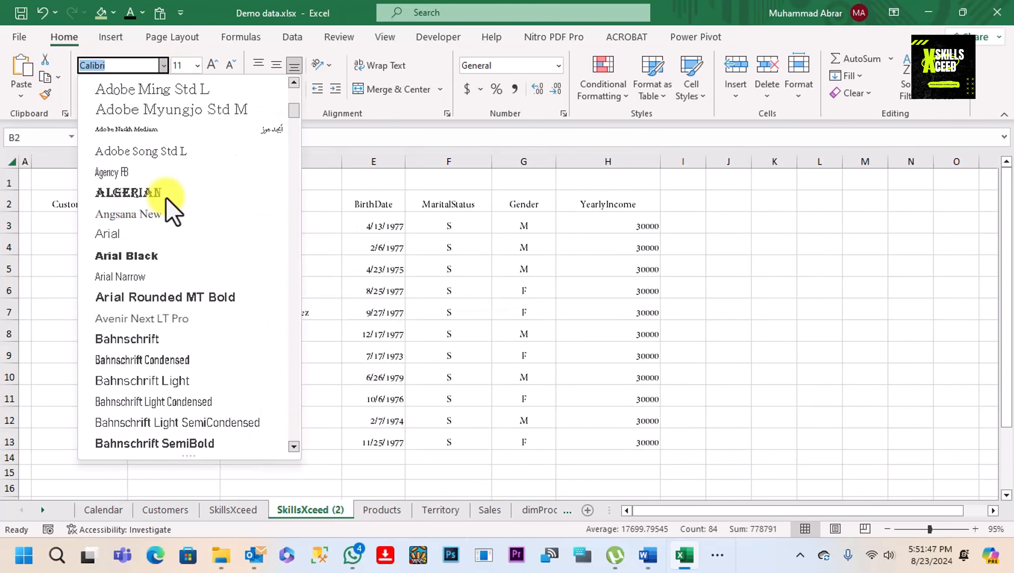
left_click(158, 236)
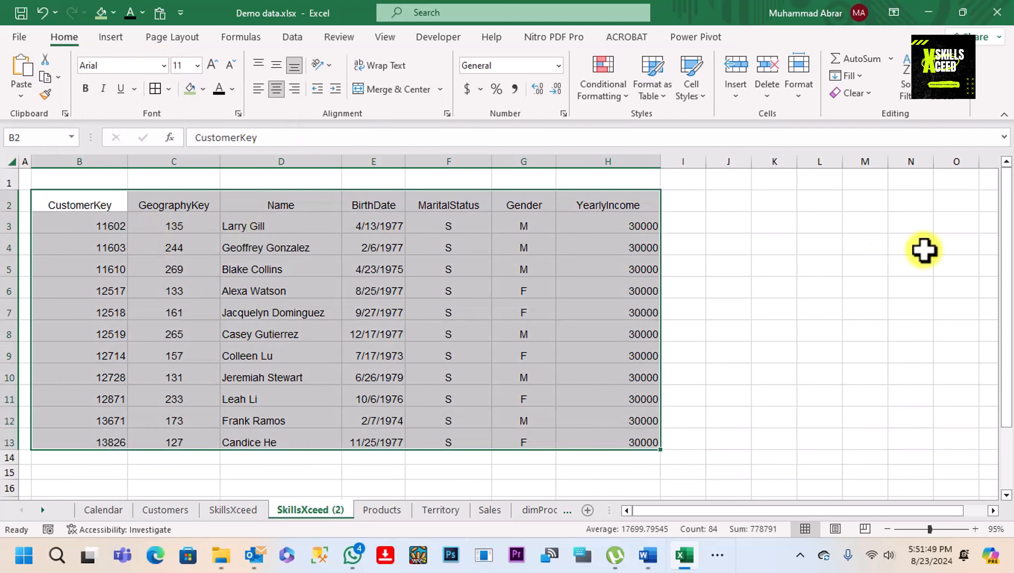
left_click(876, 331)
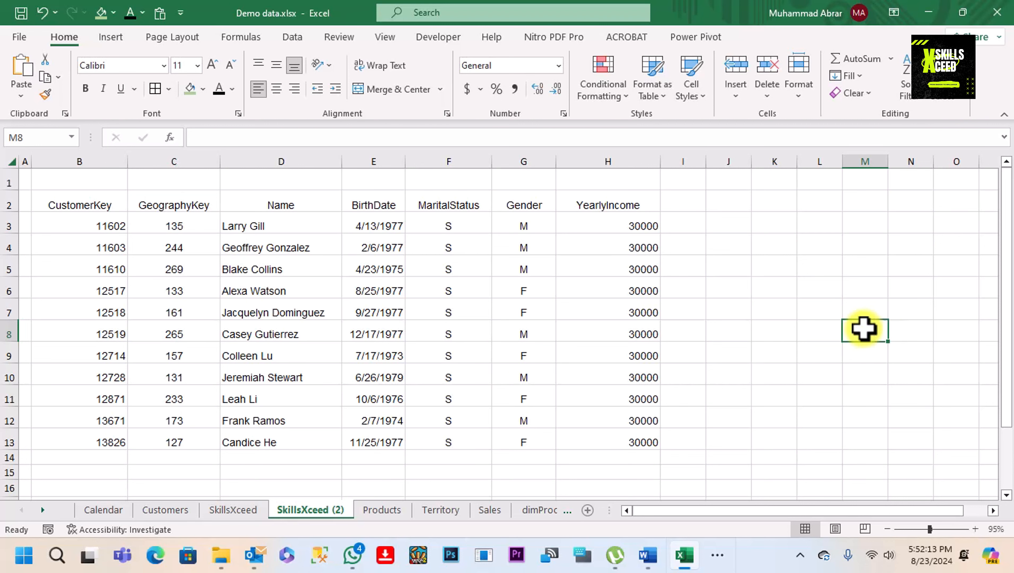
Set the font size of the customer table B2:H13 to 12
left_click_drag(99, 205, 580, 437)
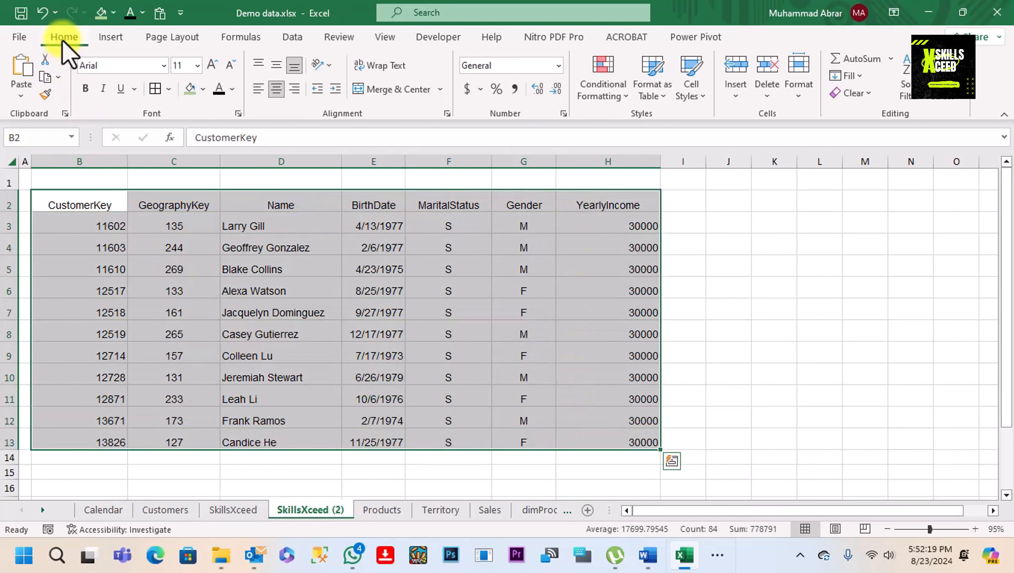
left_click(198, 67)
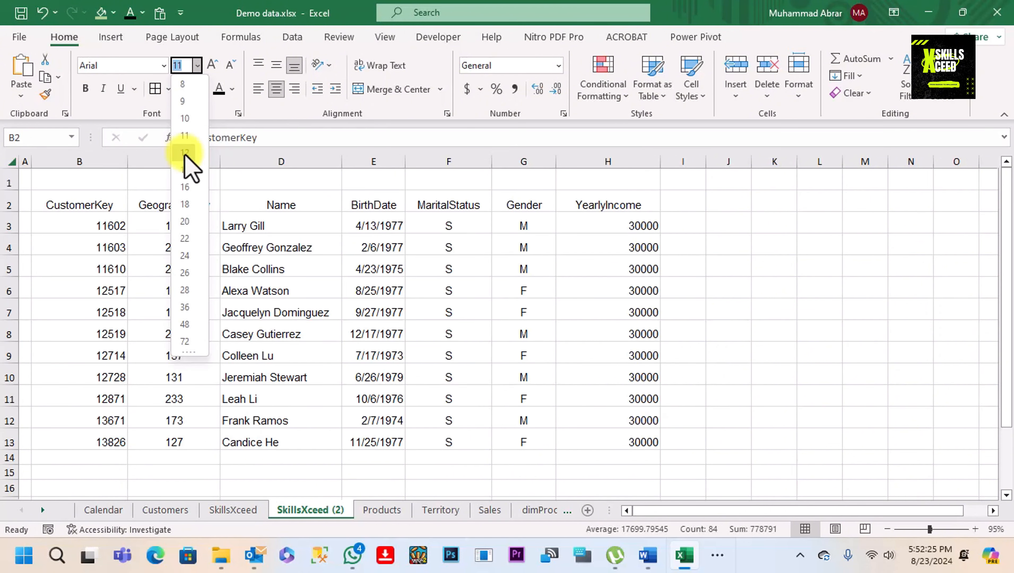
left_click(184, 153)
left_click(850, 338)
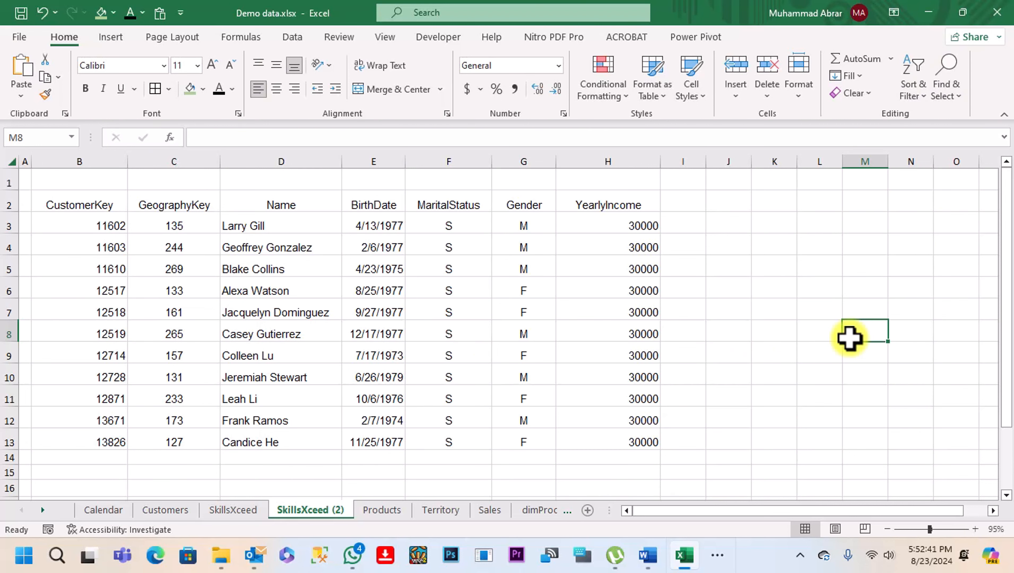
Change the font color of all text in the table B2:H13 to a dark blue theme color
left_click_drag(95, 213, 640, 433)
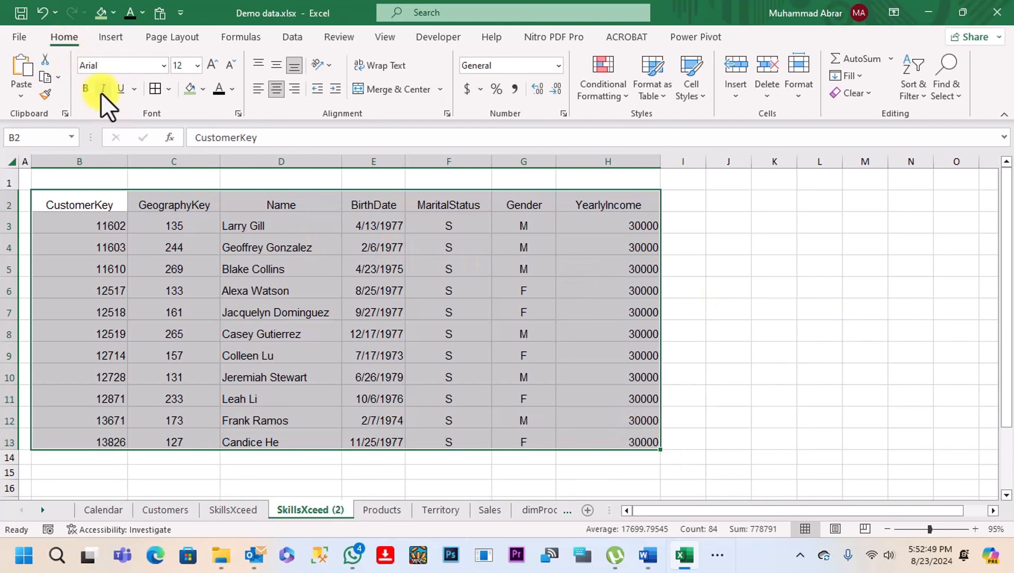
left_click(233, 89)
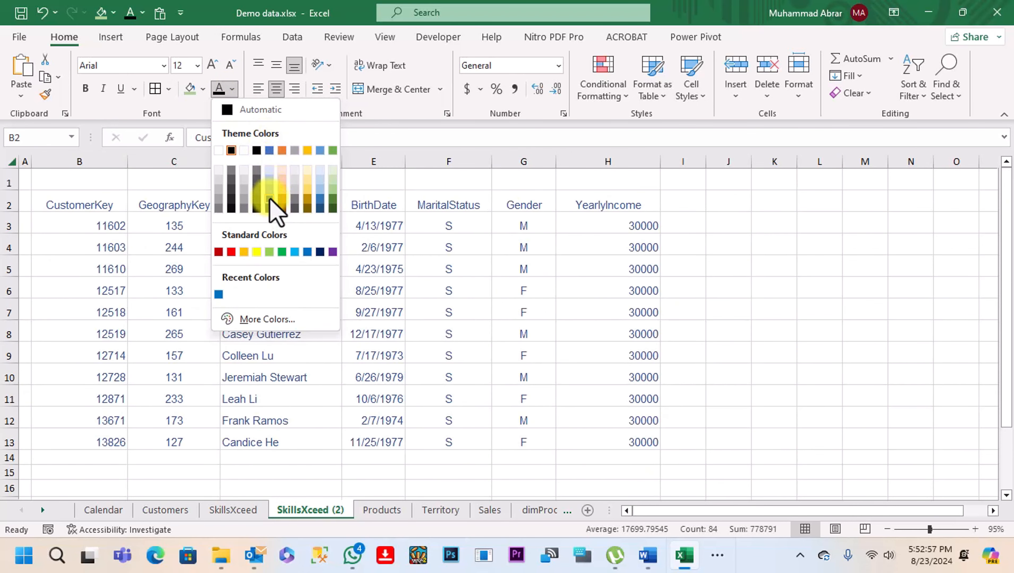
left_click(269, 208)
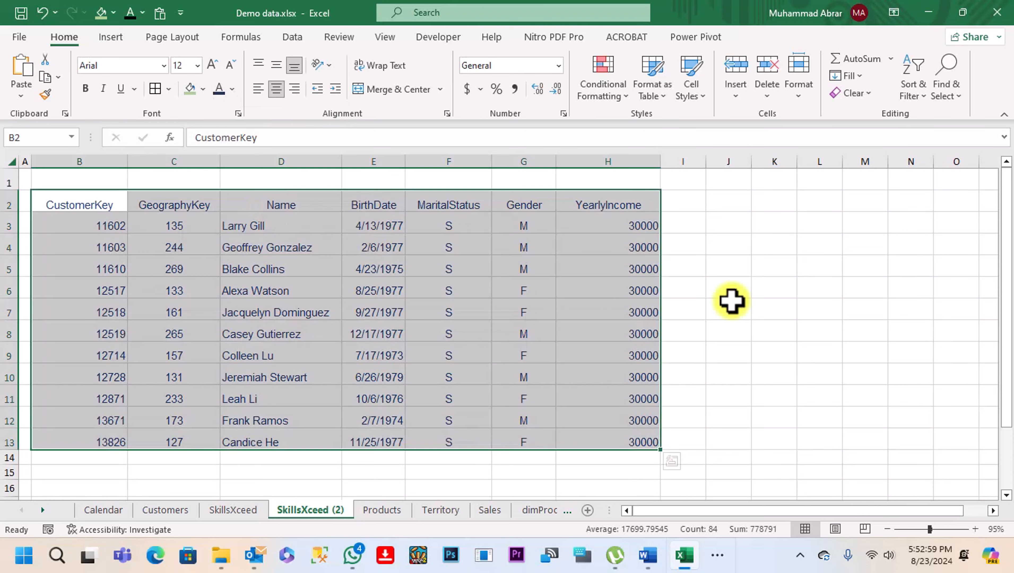
left_click(894, 318)
left_click(916, 388)
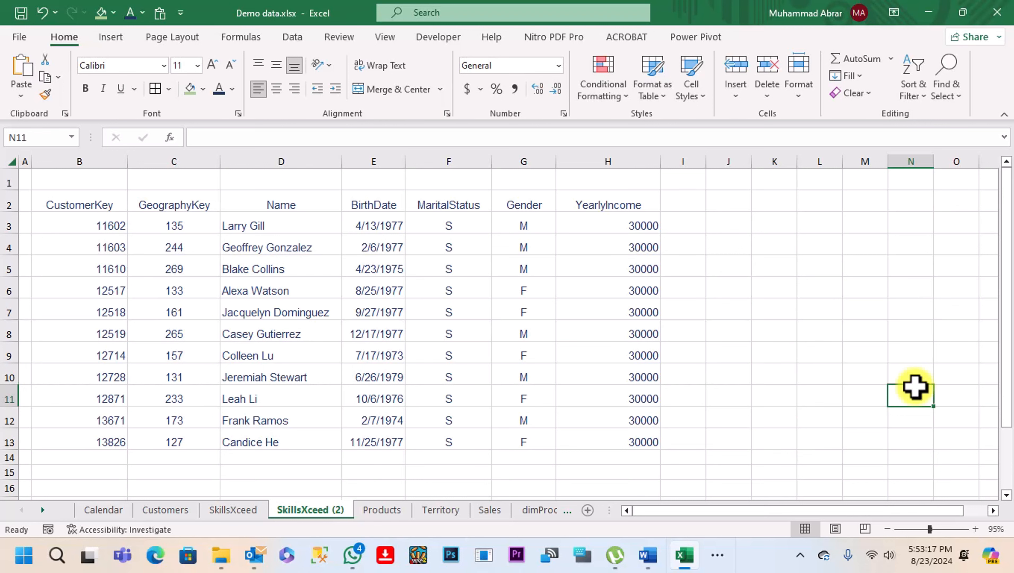
Make the CustomerKey header in B2 bold and italic, switching underline on and back off
left_click(91, 195)
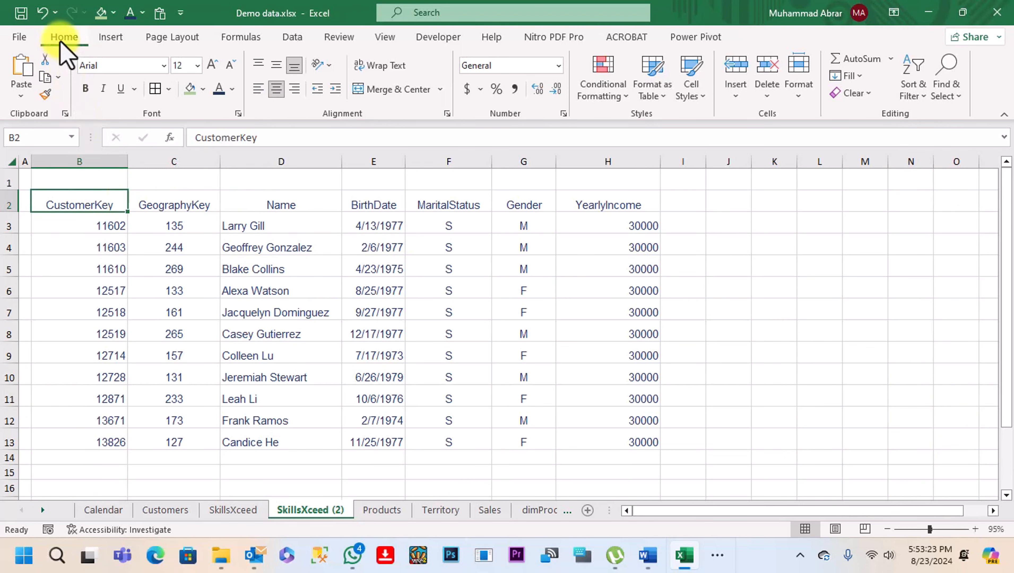
left_click(83, 93)
left_click(105, 94)
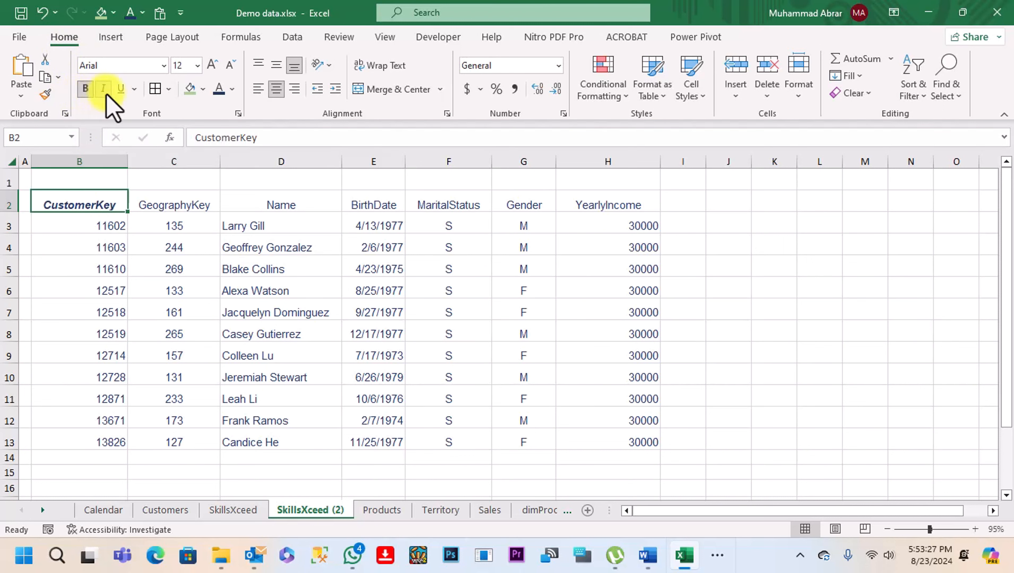
left_click(120, 90)
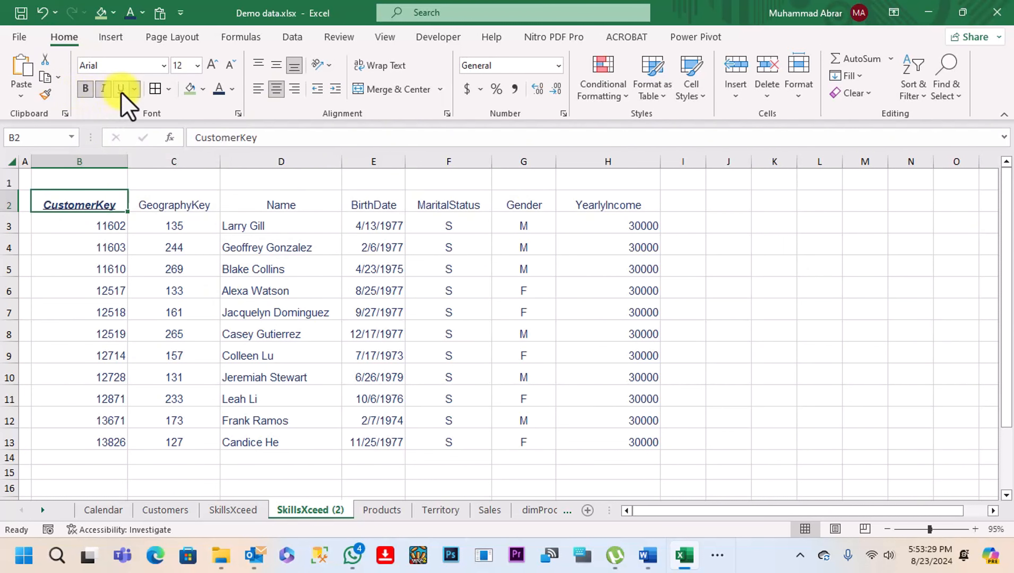
left_click(122, 92)
left_click(863, 315)
left_click(950, 396)
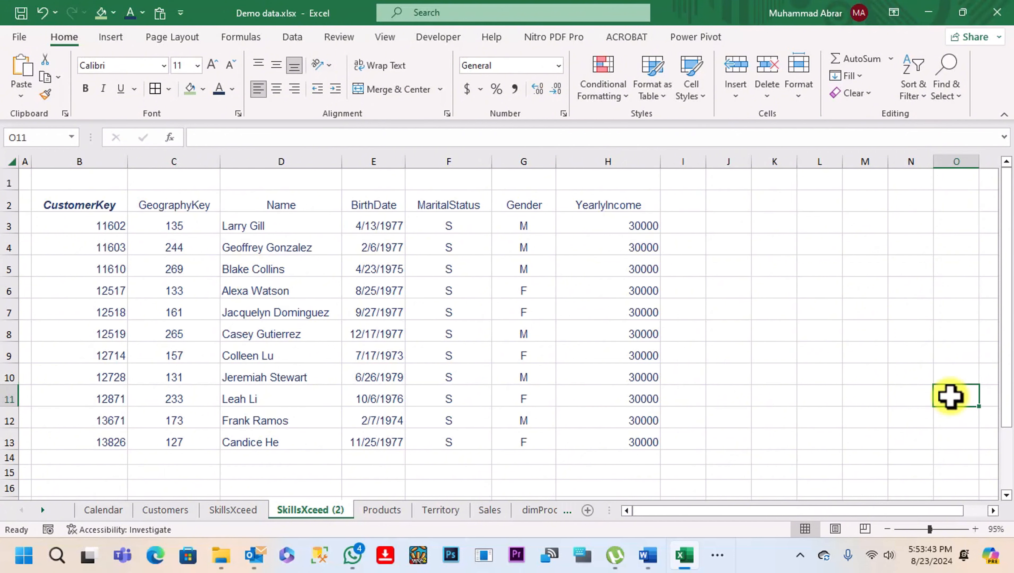
Fill the header row B2:H2 with a light green Accent 6 theme color
left_click_drag(82, 199, 564, 208)
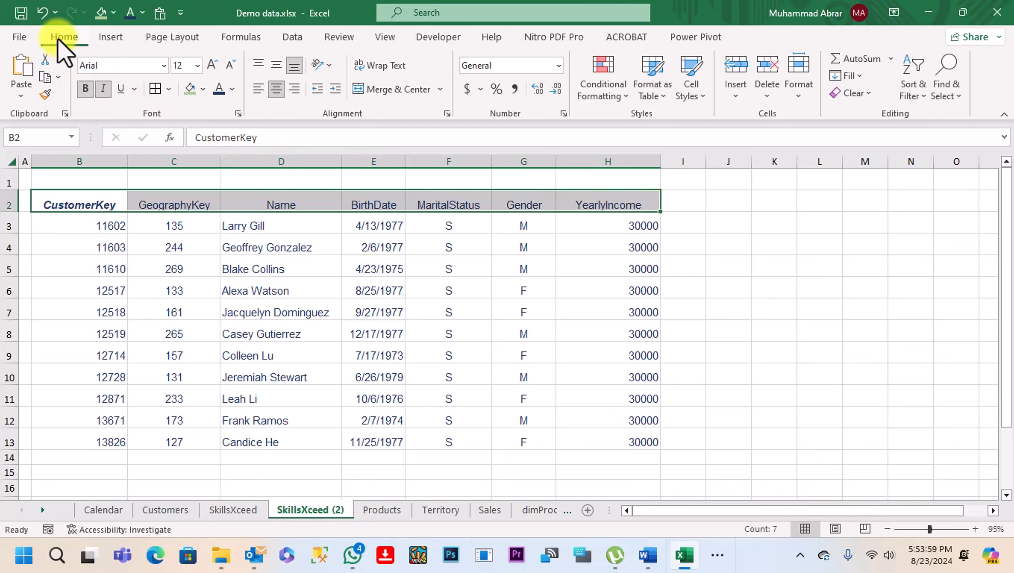
left_click(204, 89)
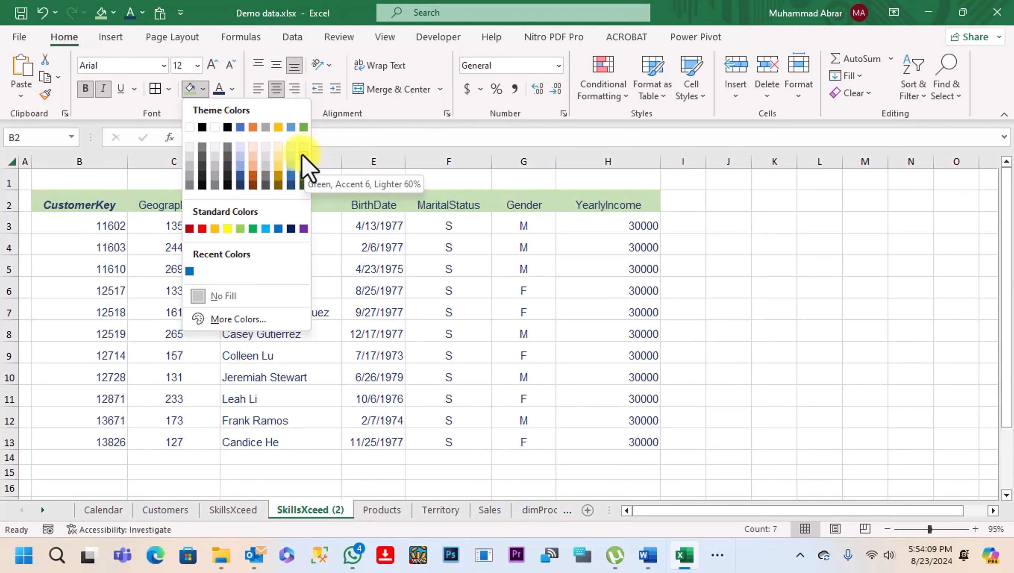
left_click(304, 168)
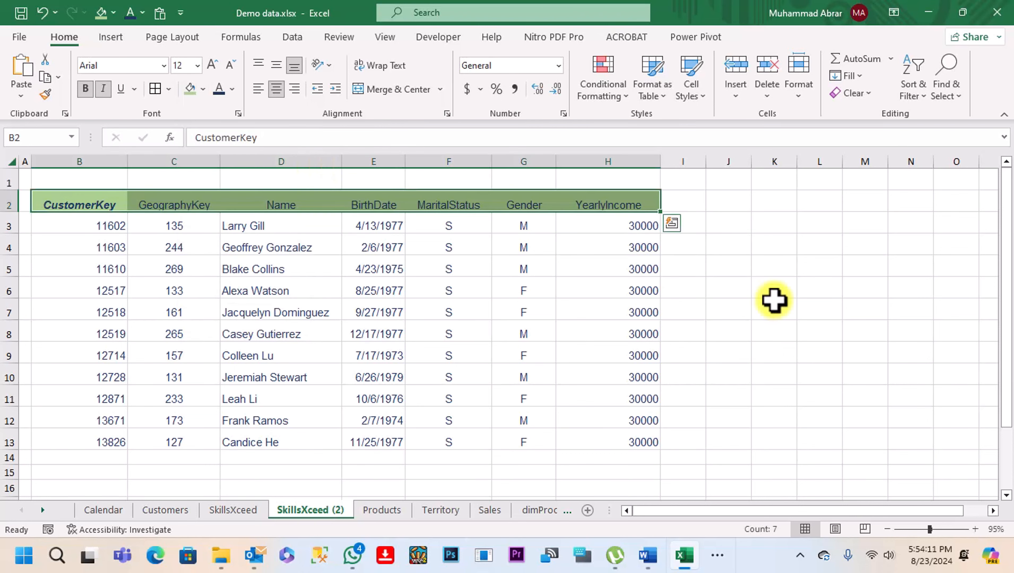
left_click(865, 330)
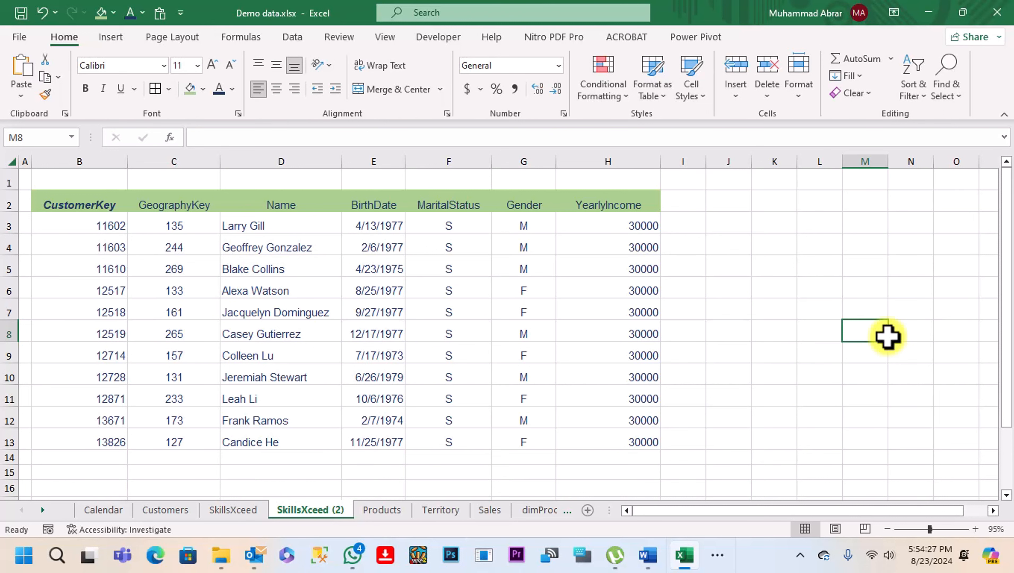
Apply All Borders to every cell of the customer table B2:H13
left_click_drag(65, 208, 604, 434)
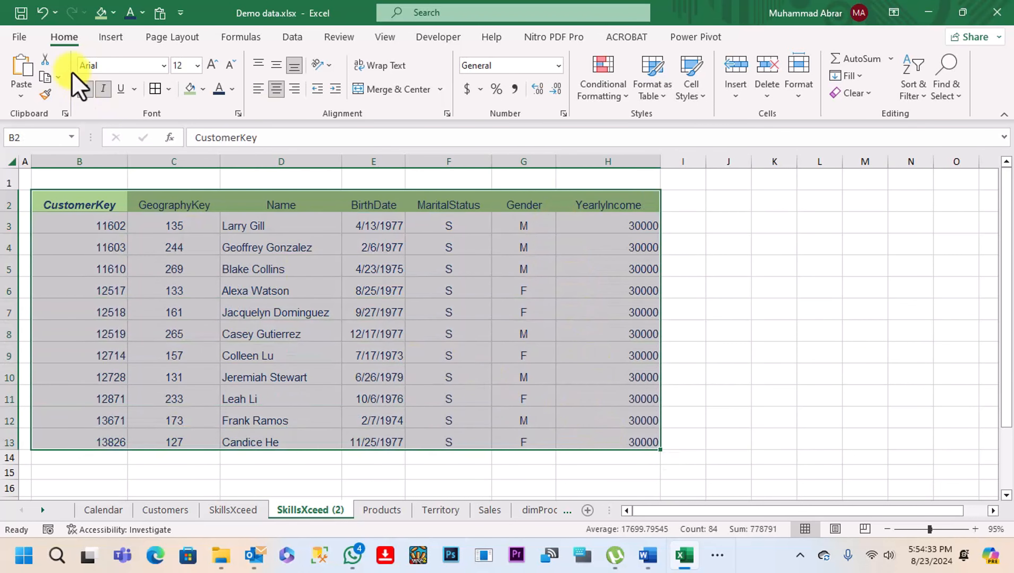
left_click(169, 90)
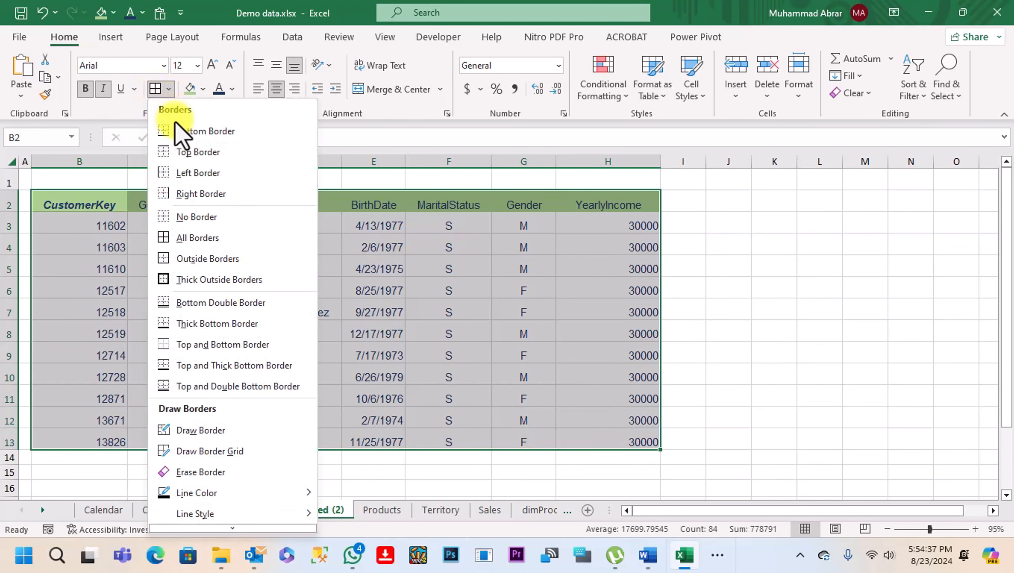
left_click(188, 245)
left_click(169, 90)
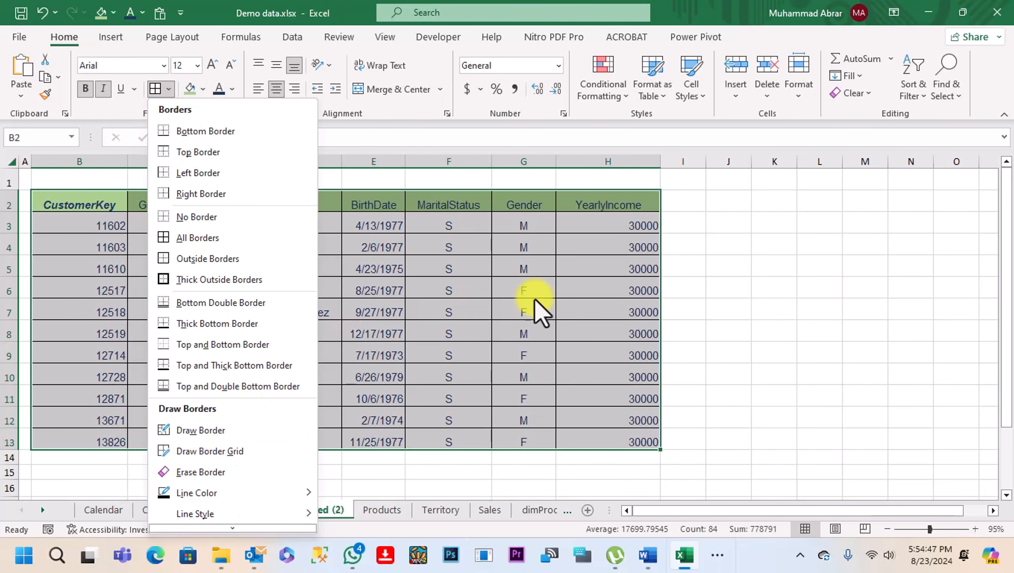
left_click(792, 299)
left_click(793, 299)
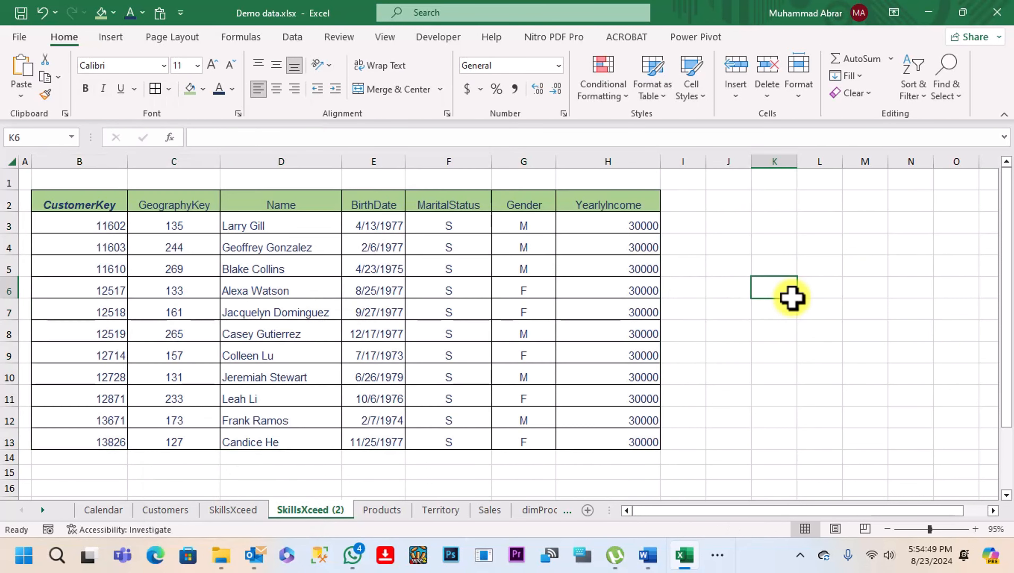